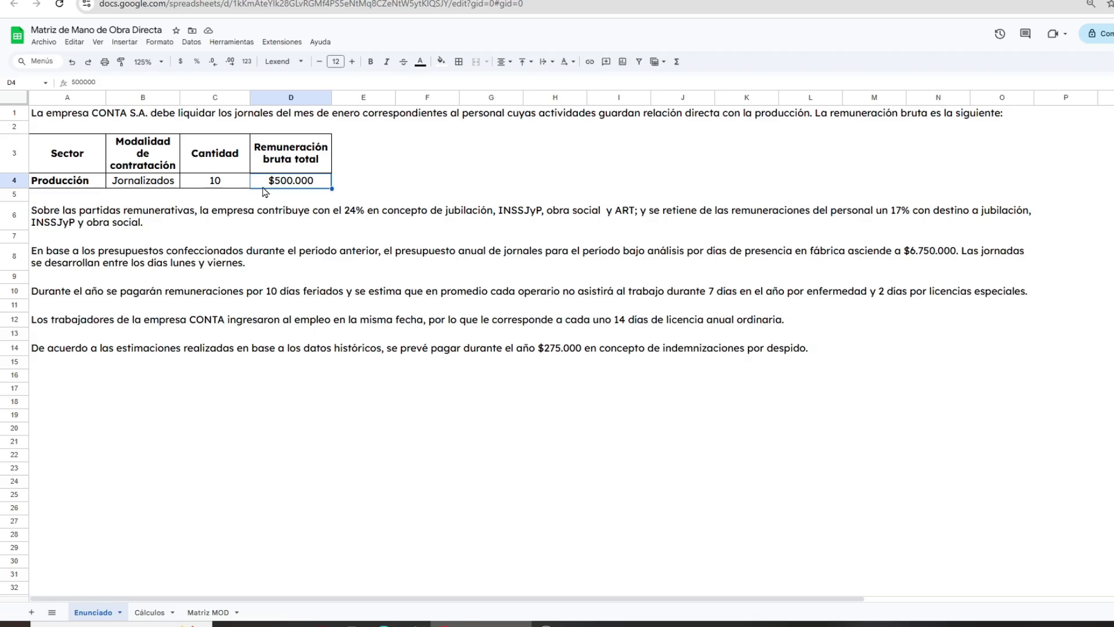
Review the Enunciado sheet's production payroll row and the paragraphs on contributions, annual wage budget, paid absences and annual leave.
click(133, 184)
click(210, 184)
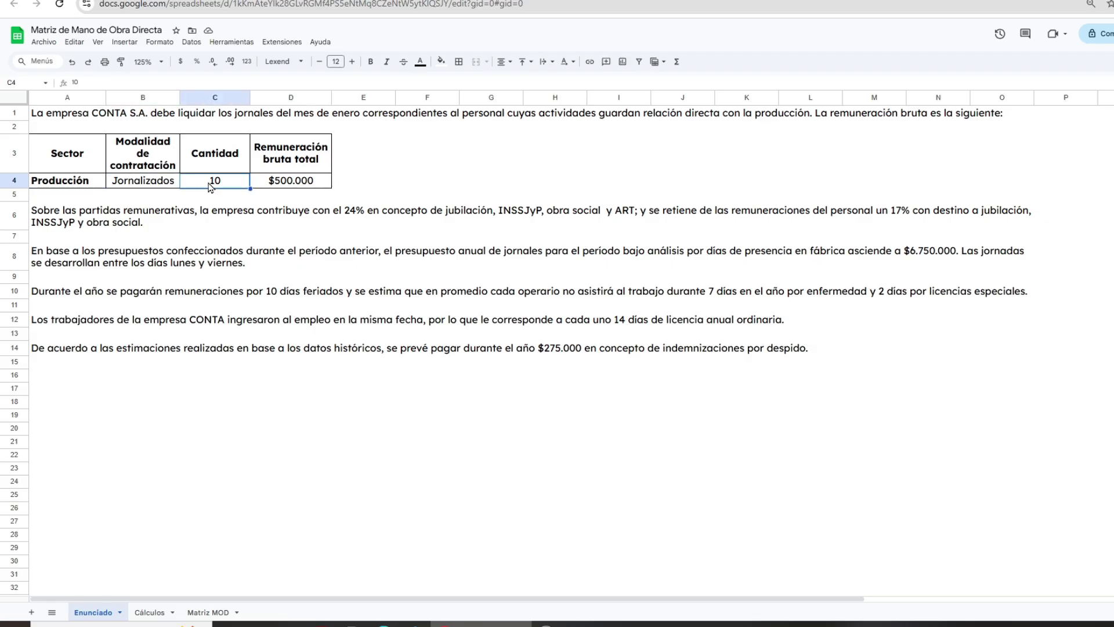
click(295, 185)
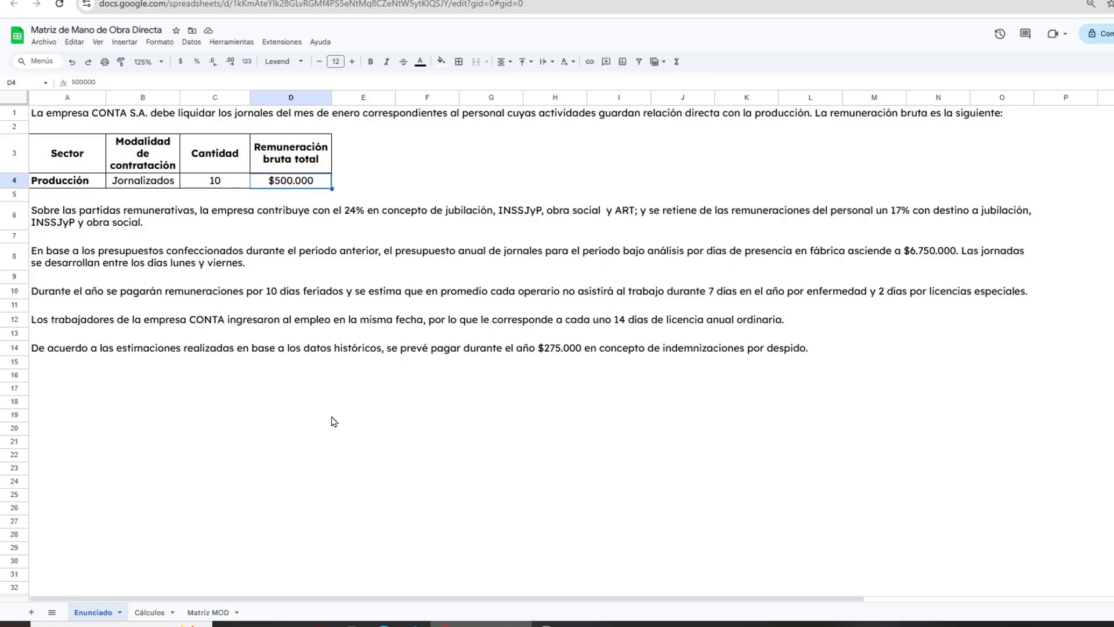
key(Down)
key(Down)
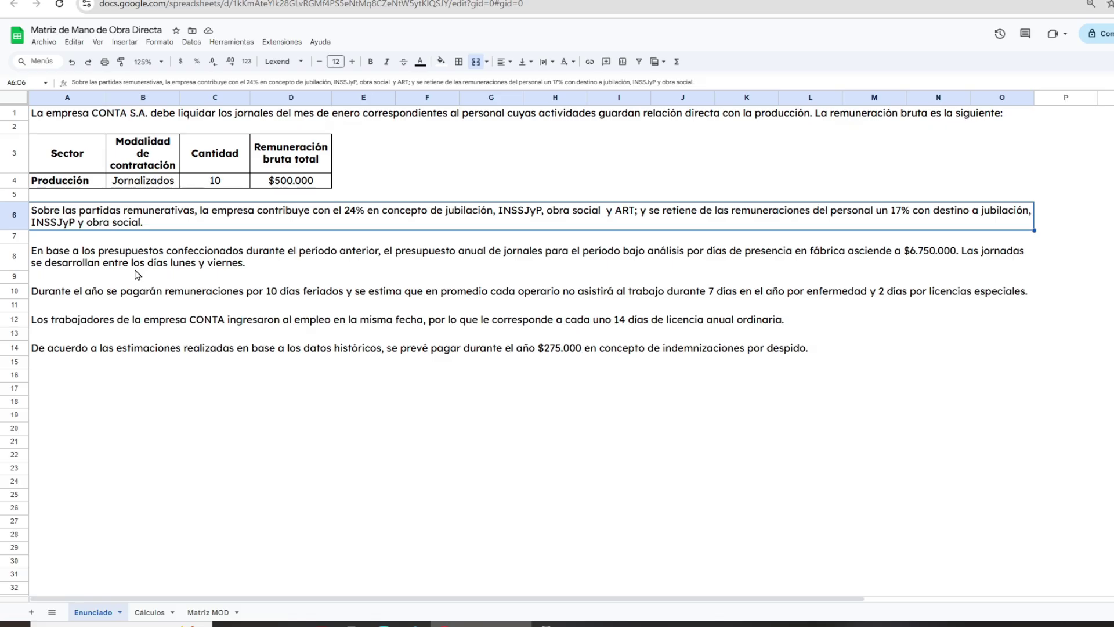
click(434, 267)
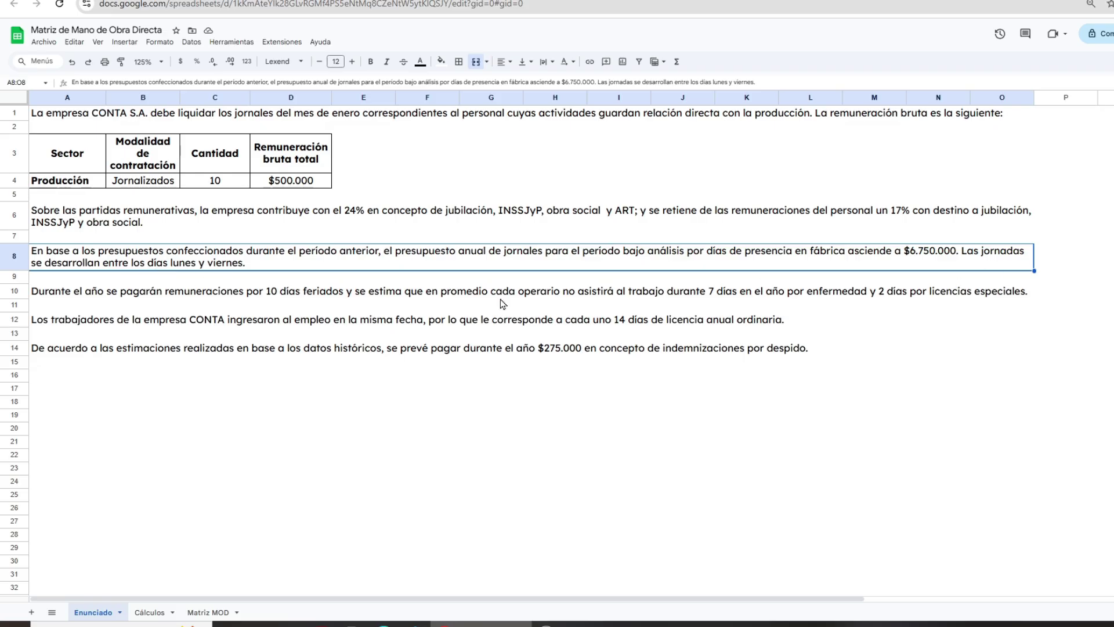
click(322, 297)
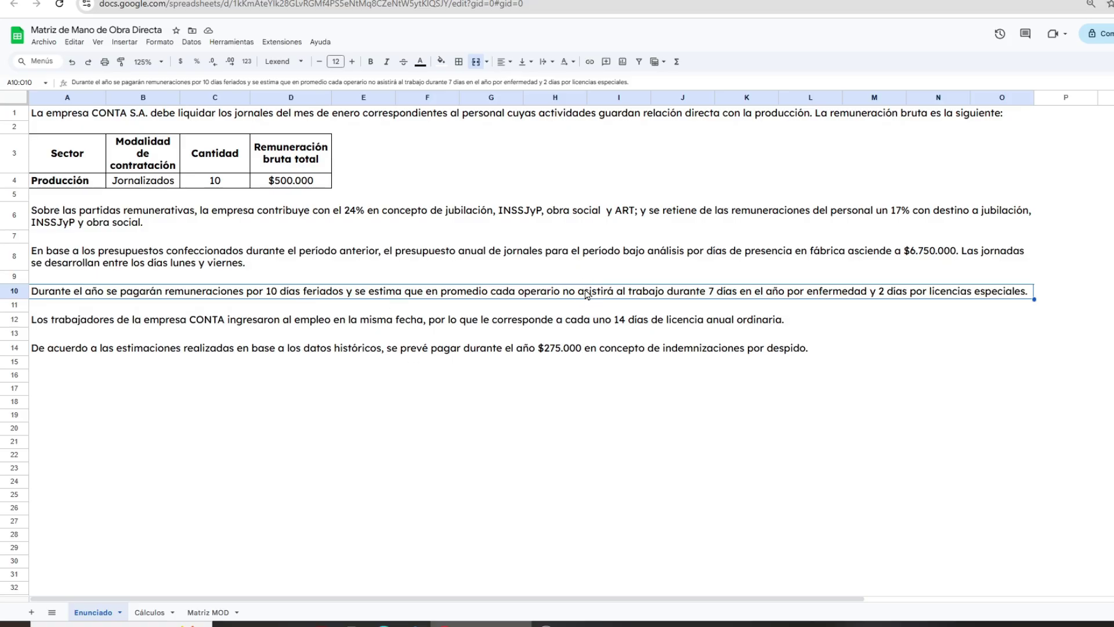
click(555, 320)
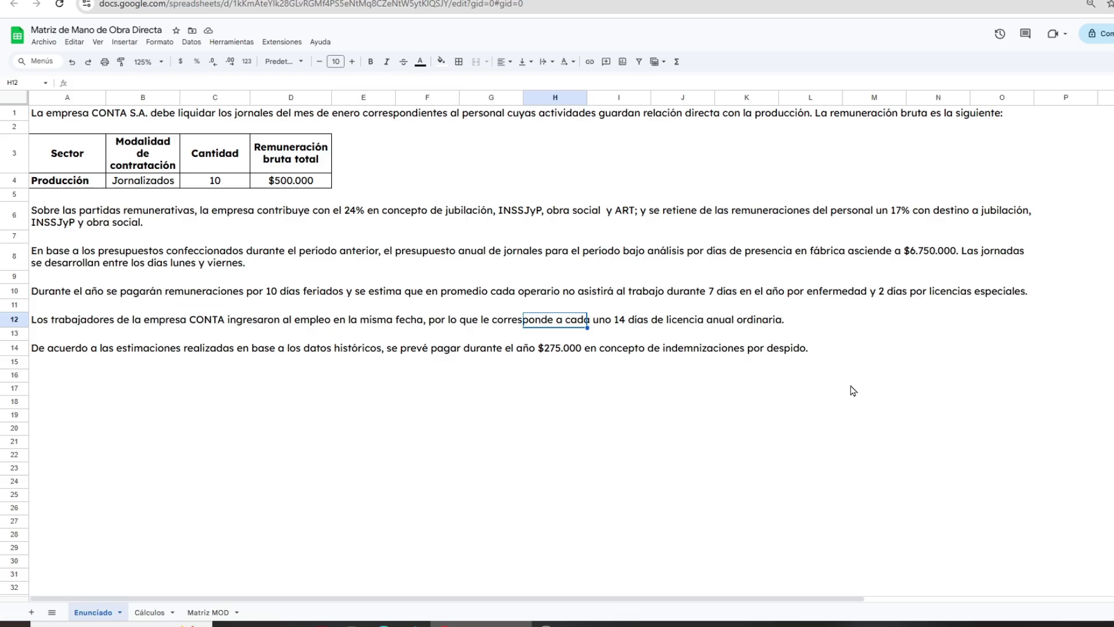
click(43, 322)
click(420, 446)
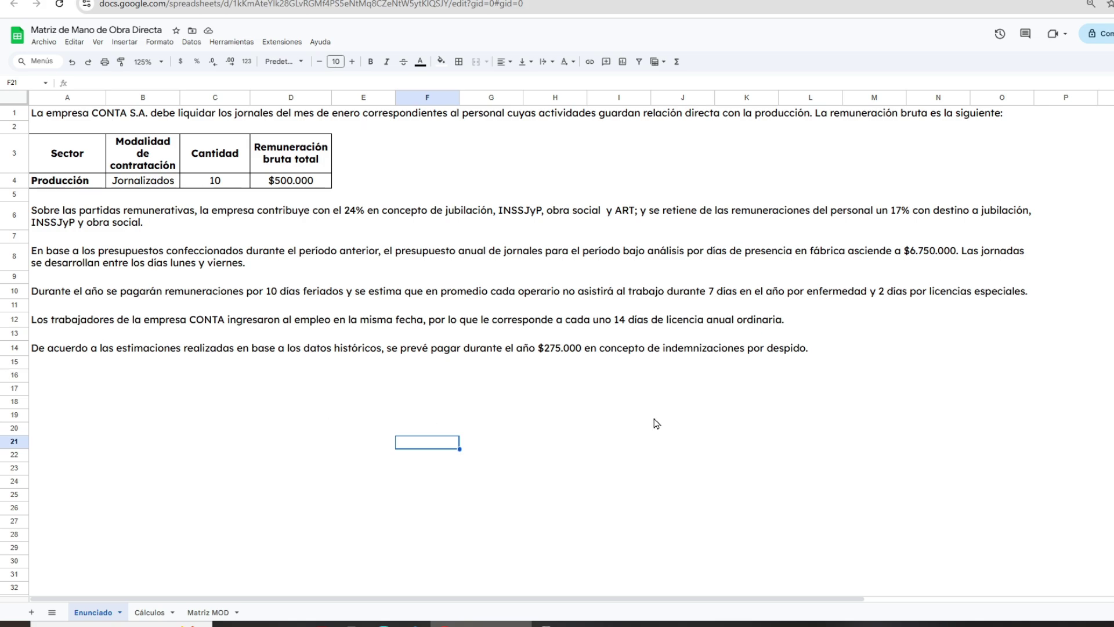
Cross-check the holiday, absence and 14-day leave data in Enunciado against the Cálculos sheet, and view the Matriz MOD sheet.
click(149, 612)
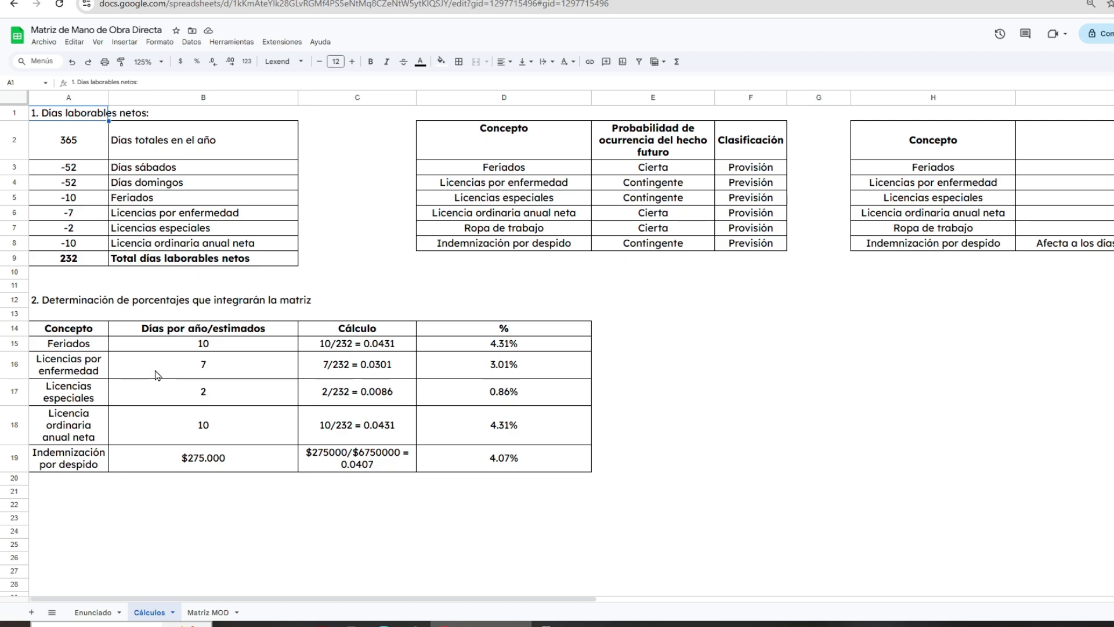
click(93, 612)
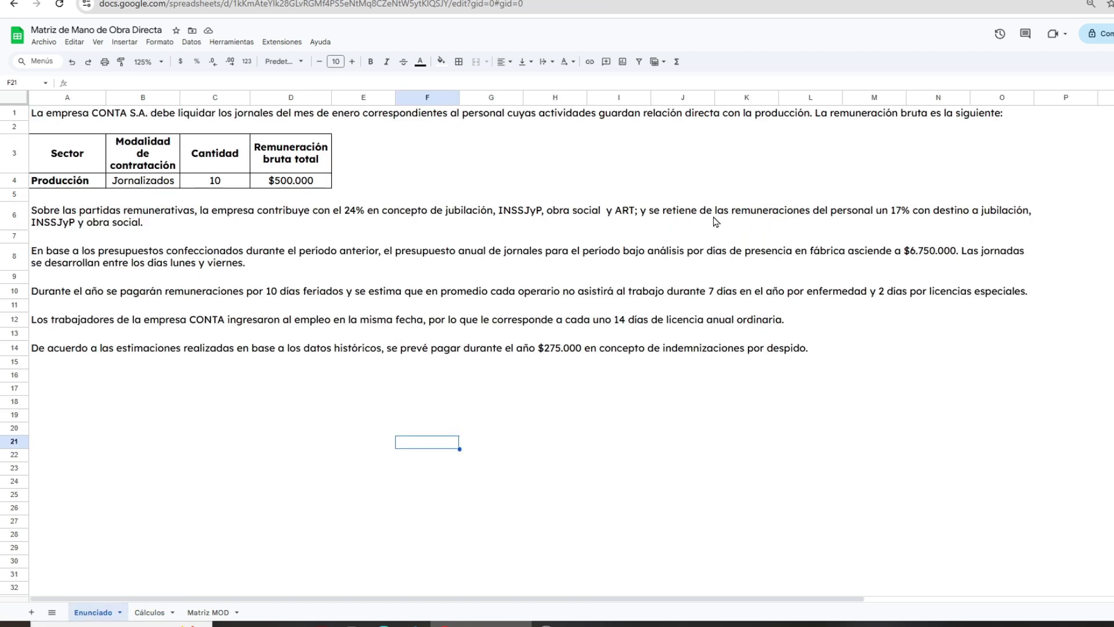
click(149, 612)
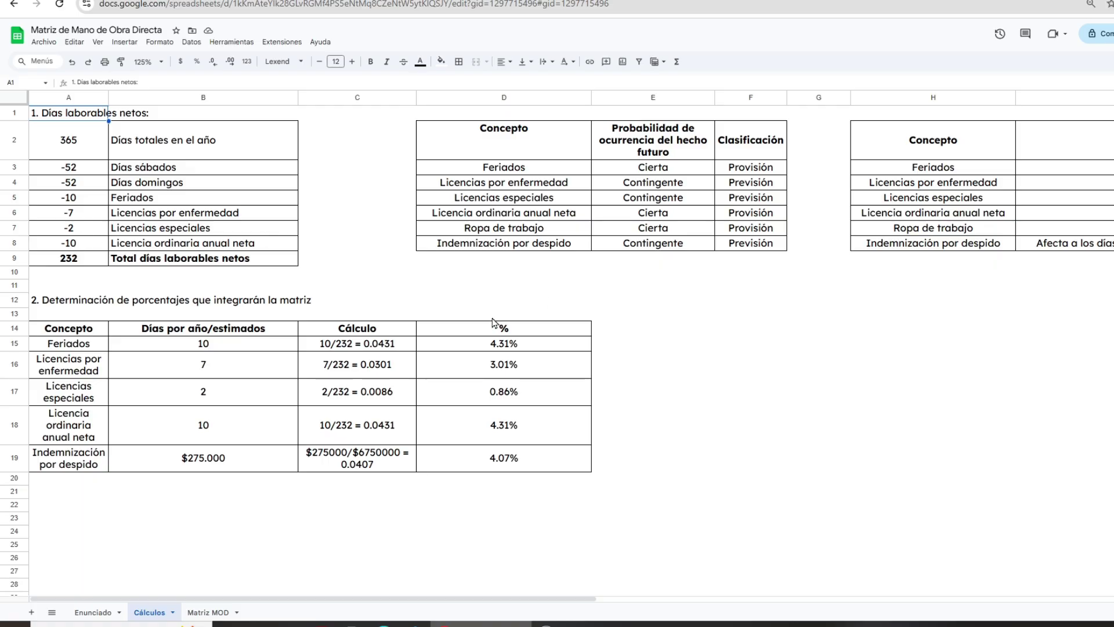
click(92, 612)
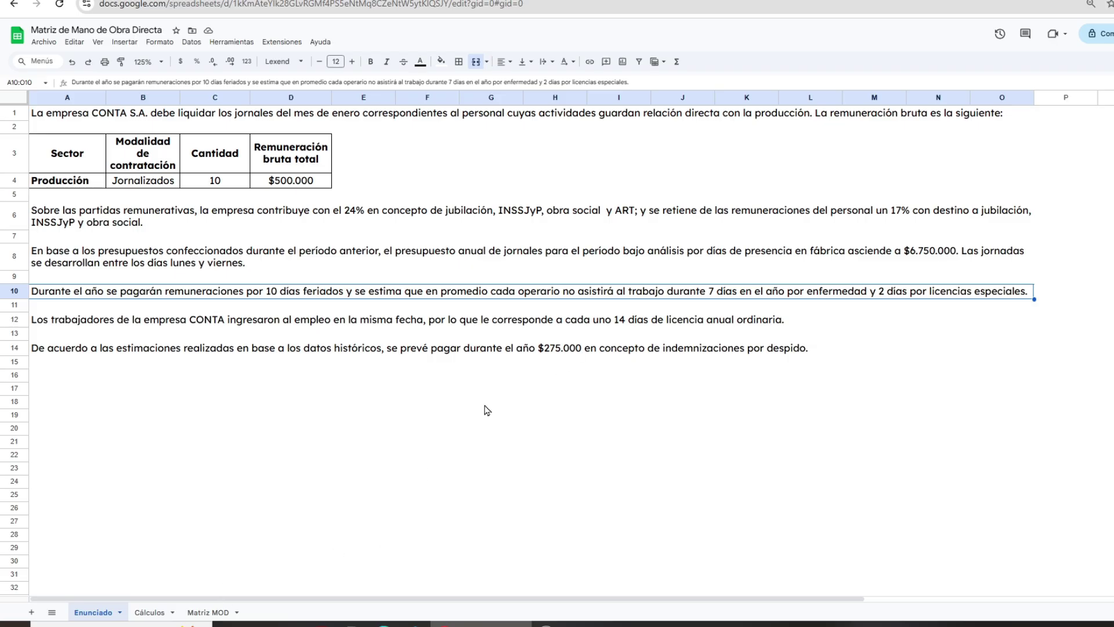
click(637, 325)
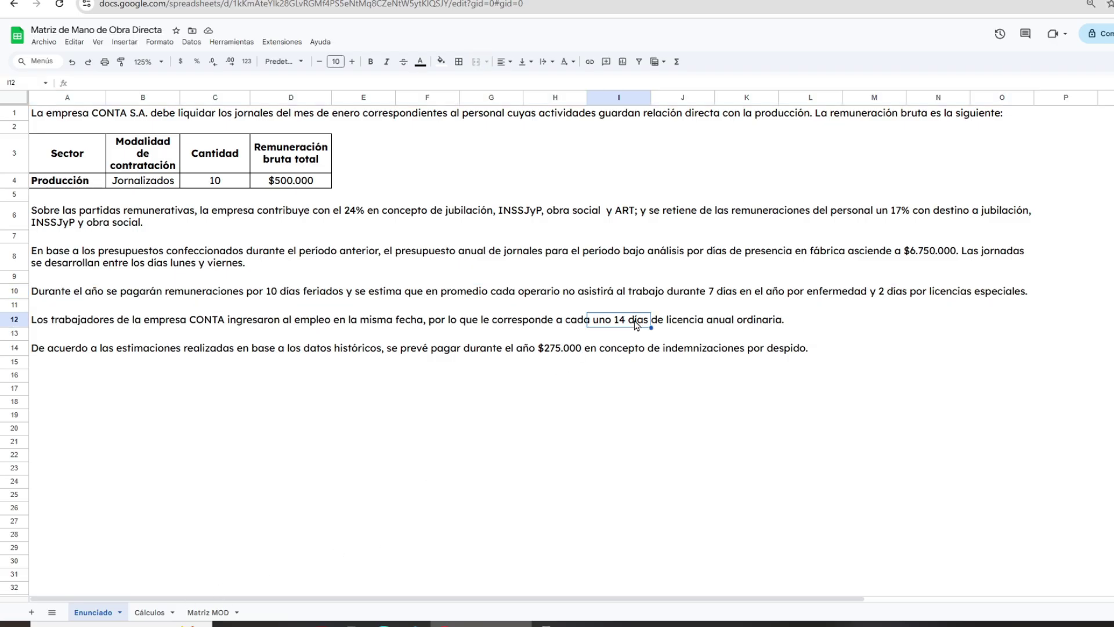
click(208, 612)
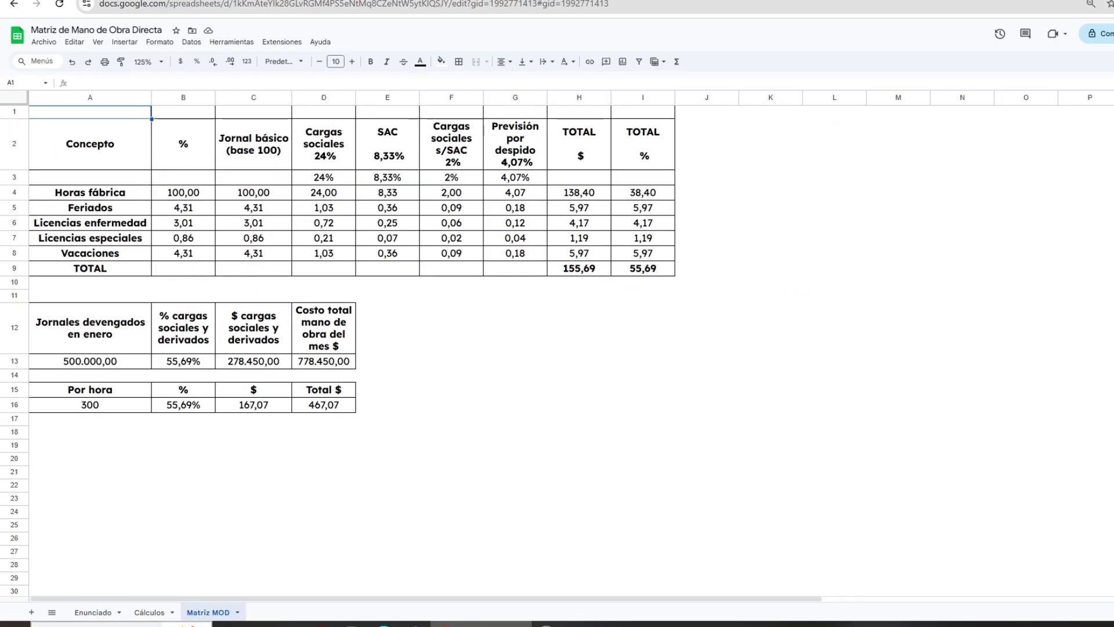
Examine the net working days total in Cálculos, the classification of Ropa de trabajo and the Observaciones table.
click(149, 612)
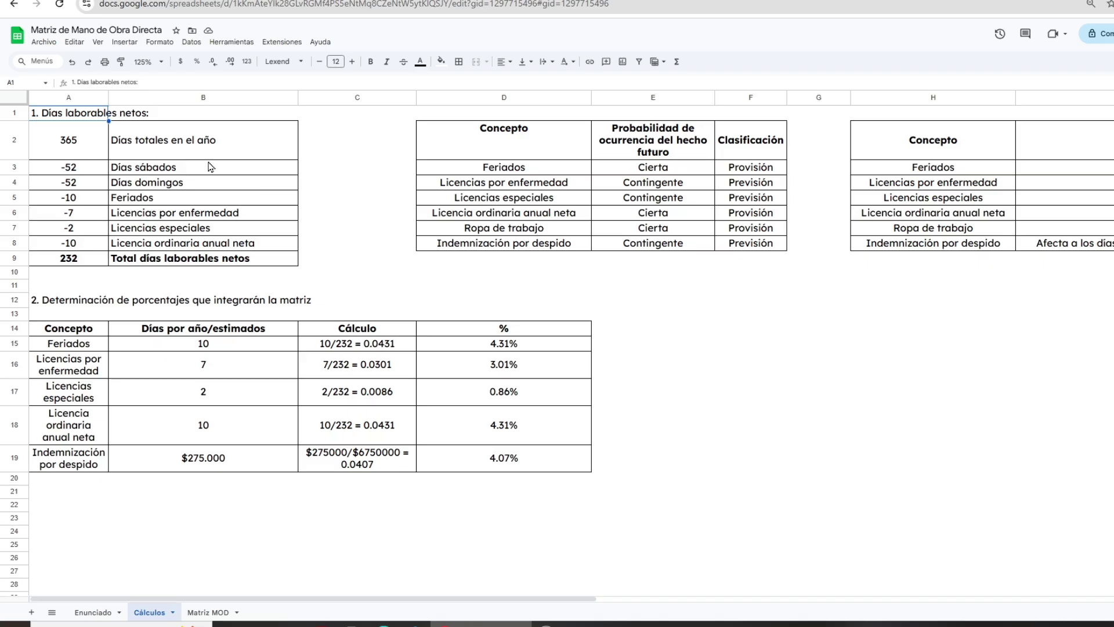
click(89, 264)
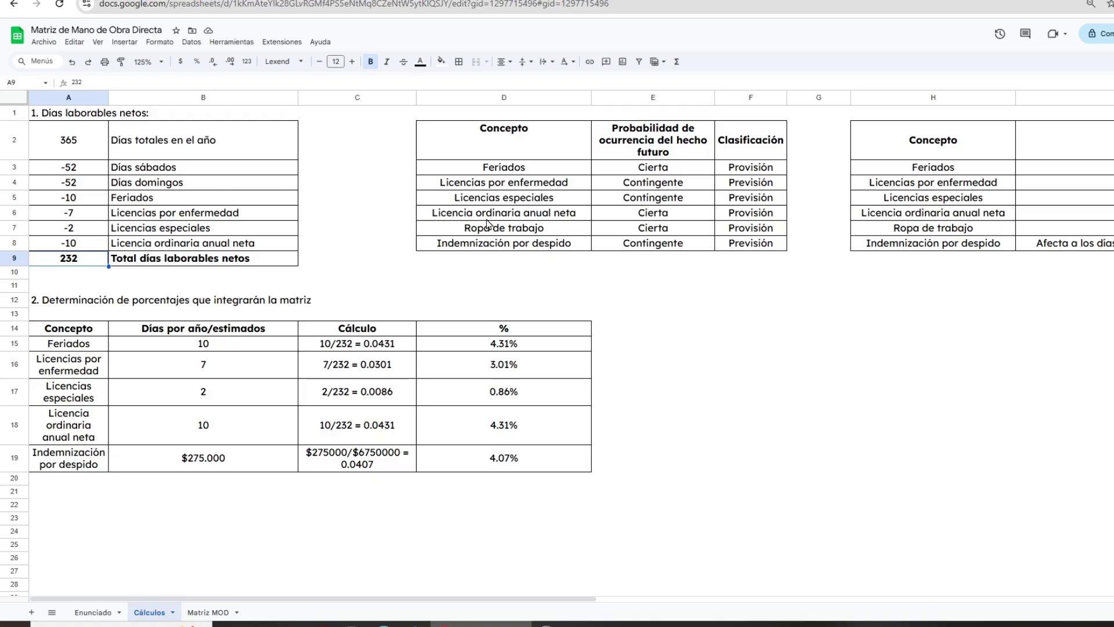
click(509, 228)
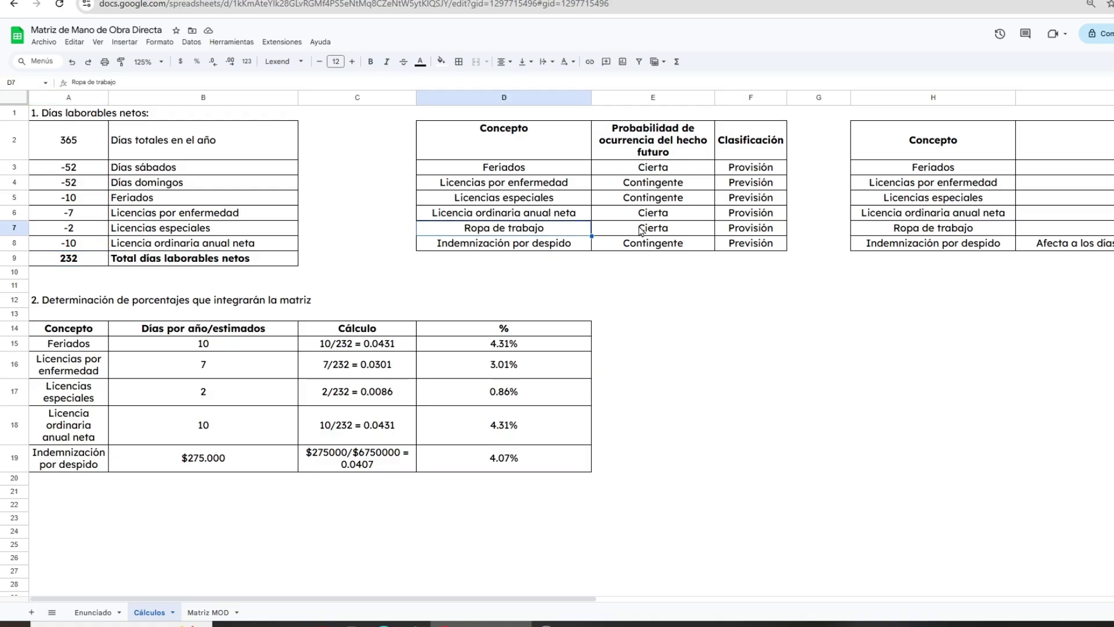
click(641, 230)
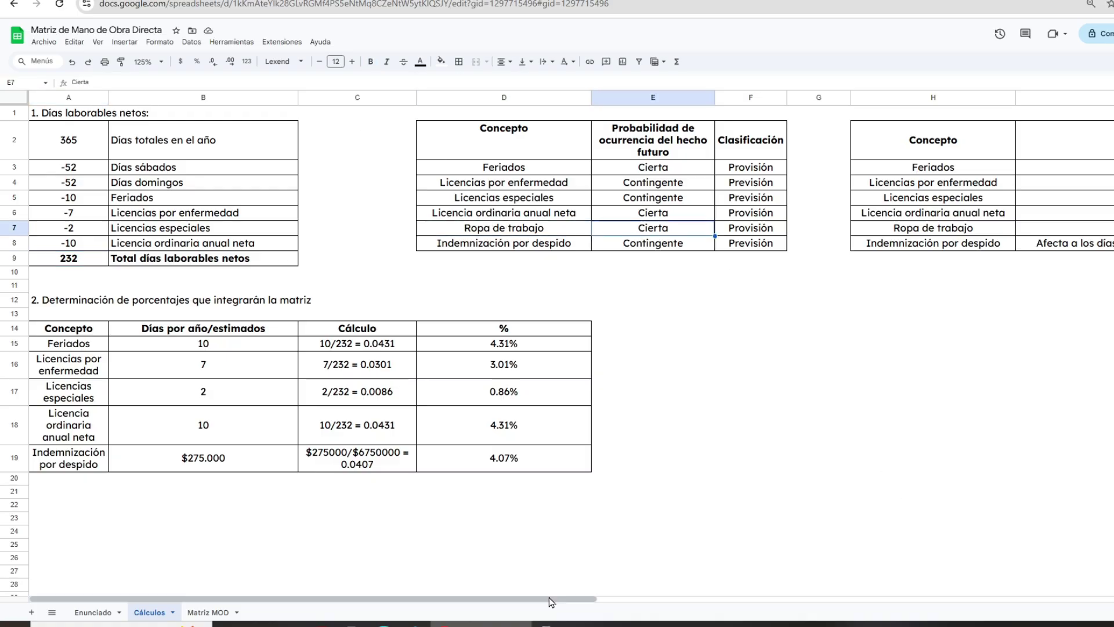
scroll(760, 191, right, 5)
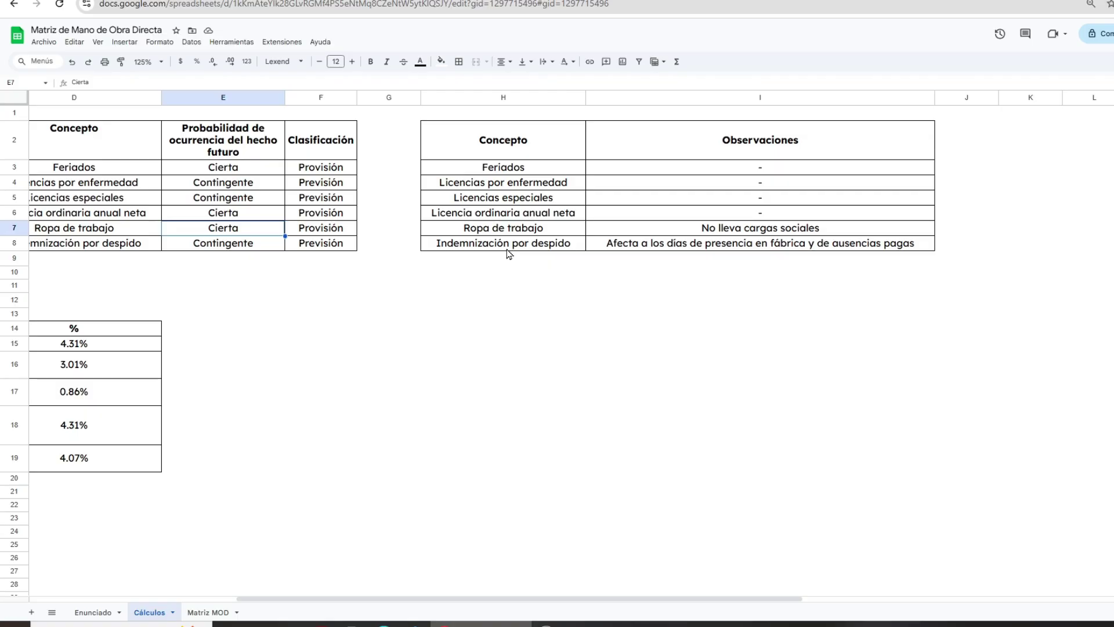
scroll(508, 254, left, 5)
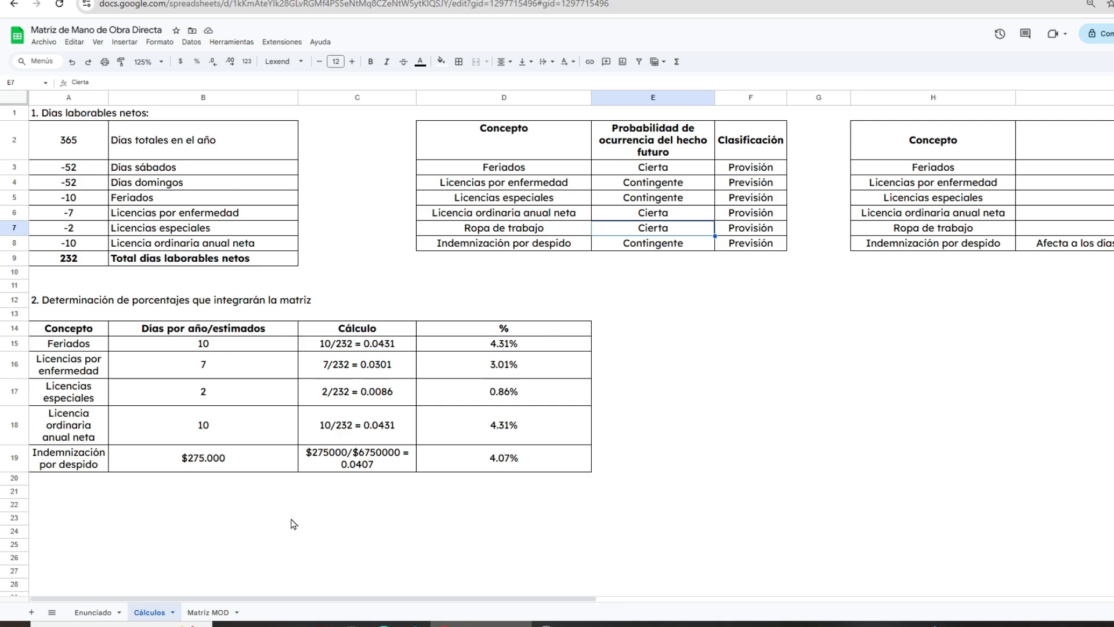
Reread the problem statement in Enunciado and compare it with the percentage table in Cálculos.
key(ctrl+Home)
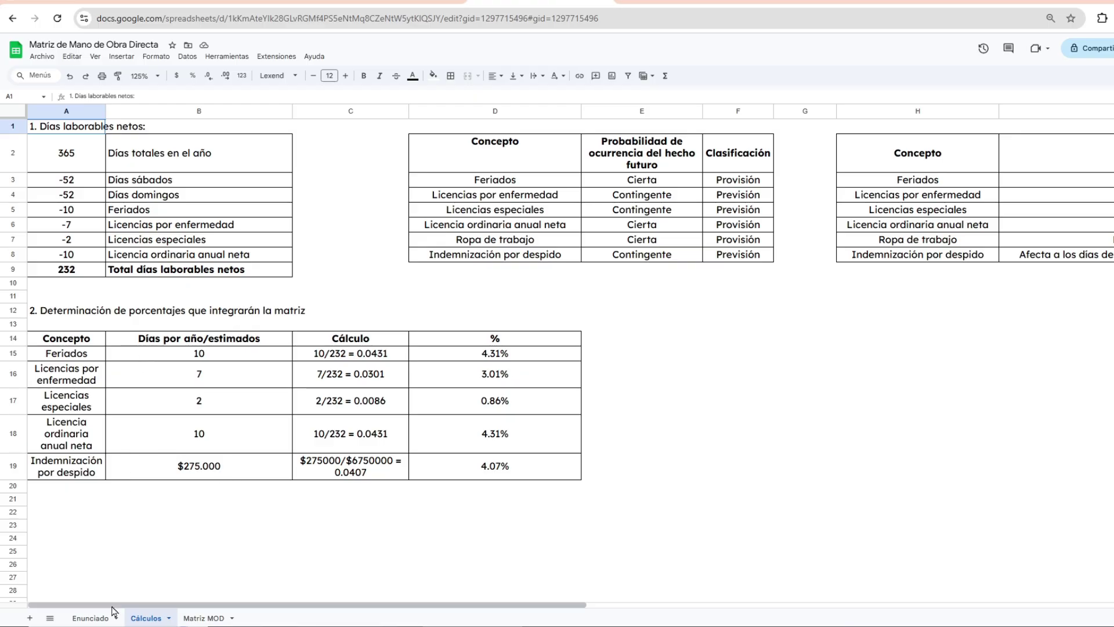
click(89, 619)
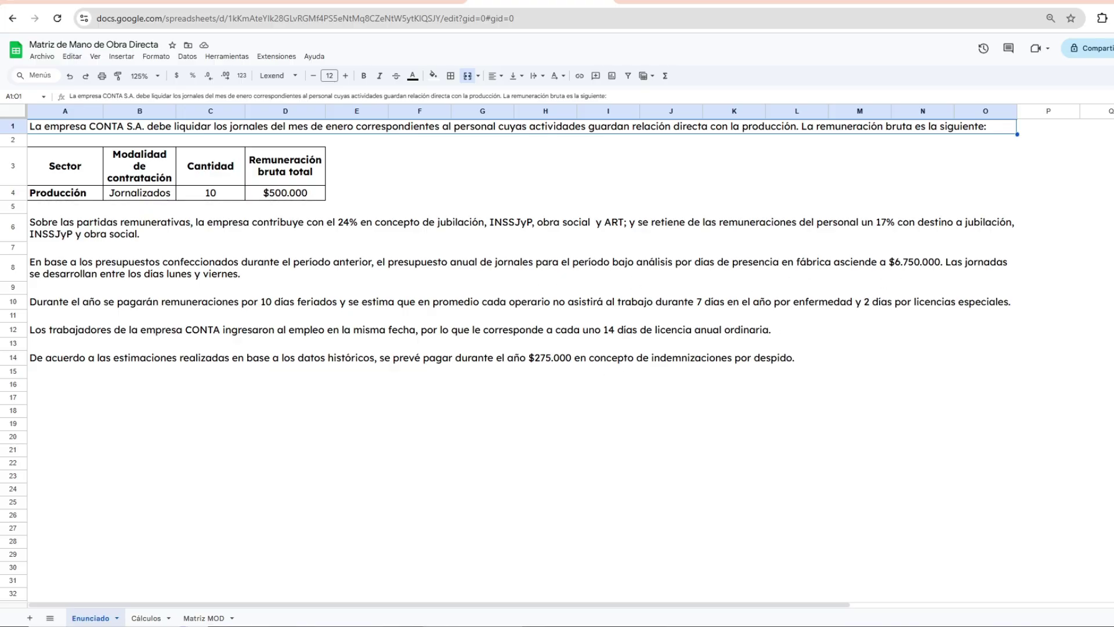
click(146, 618)
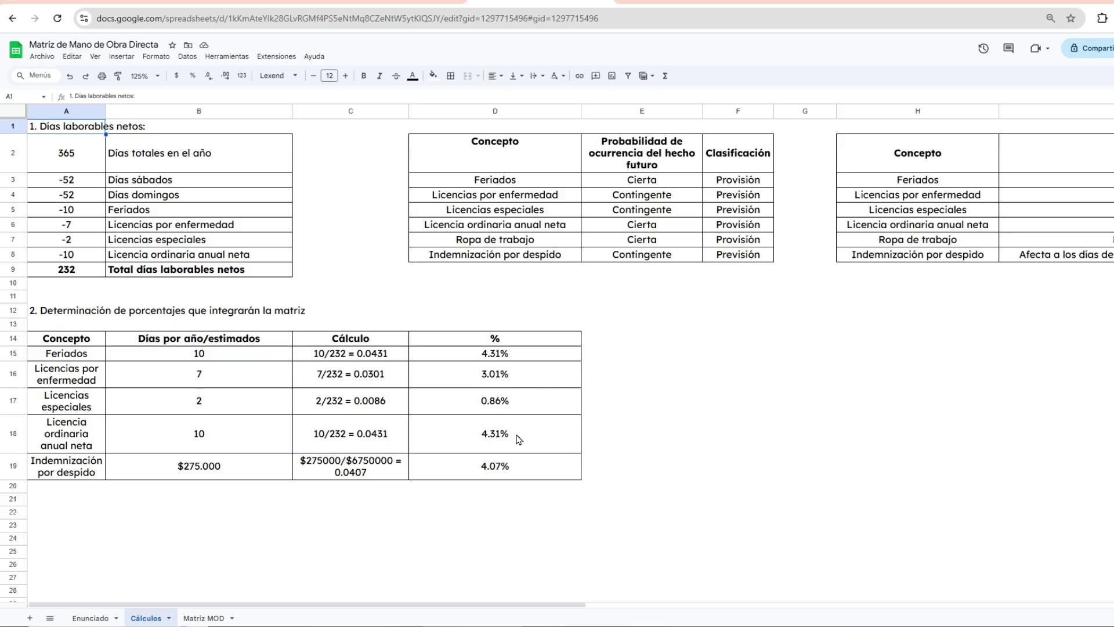
Review the concept rows of the Matriz MOD sheet one by one, from Horas fábrica to Vacaciones.
click(204, 618)
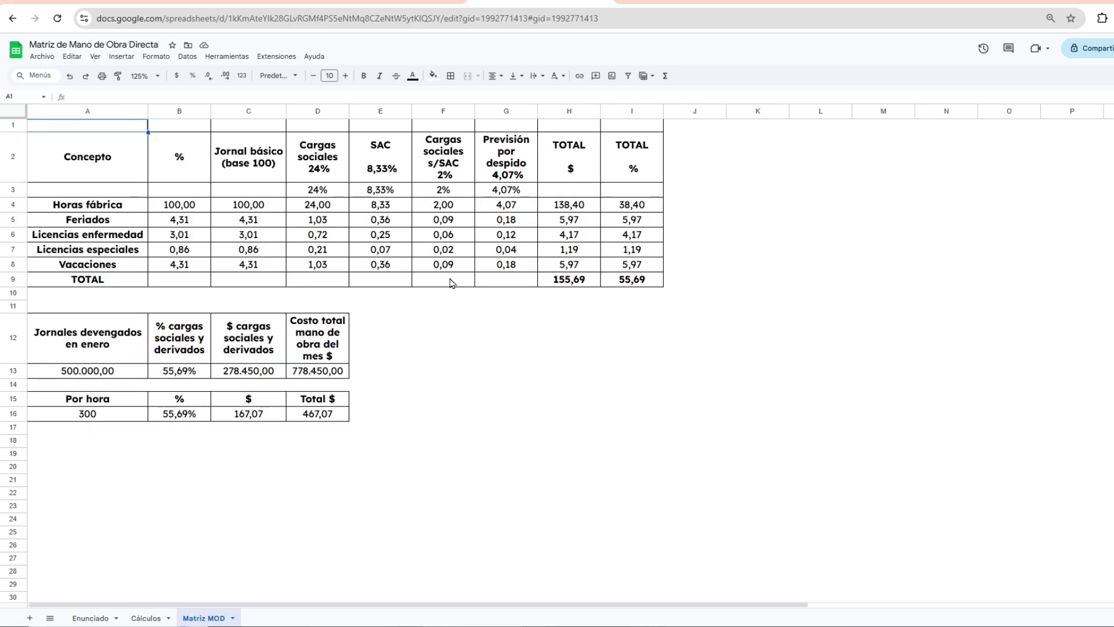
click(84, 207)
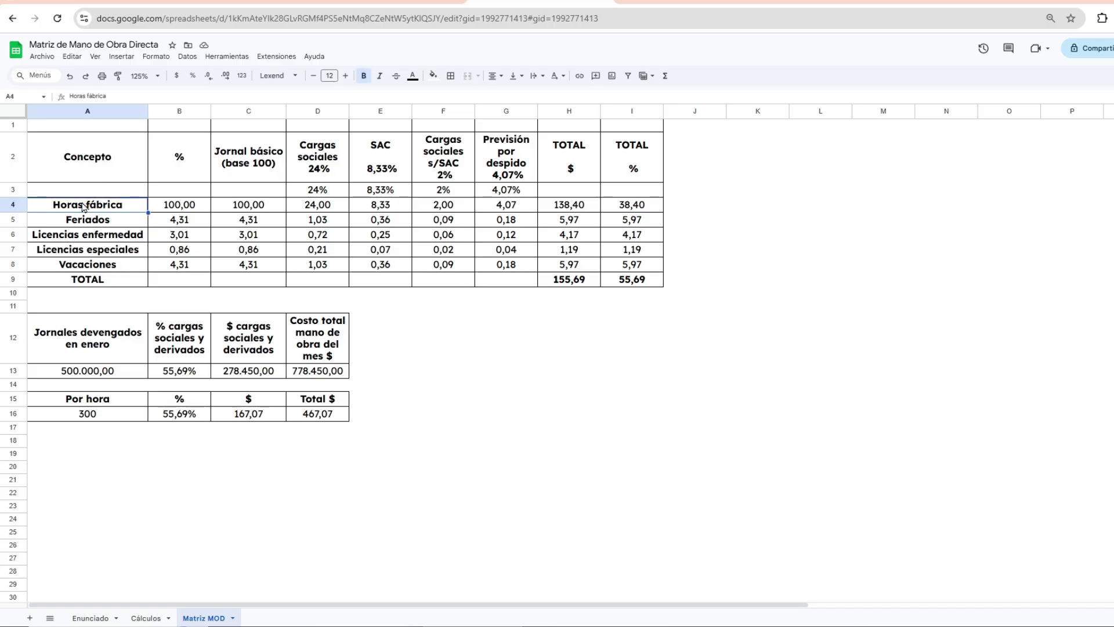
click(81, 225)
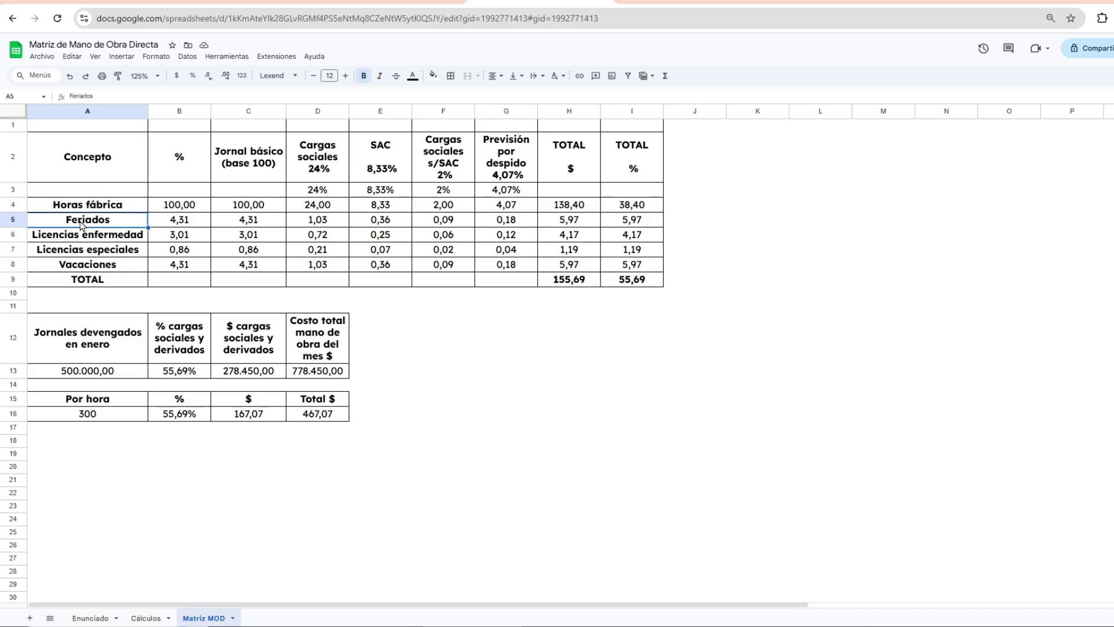
click(81, 239)
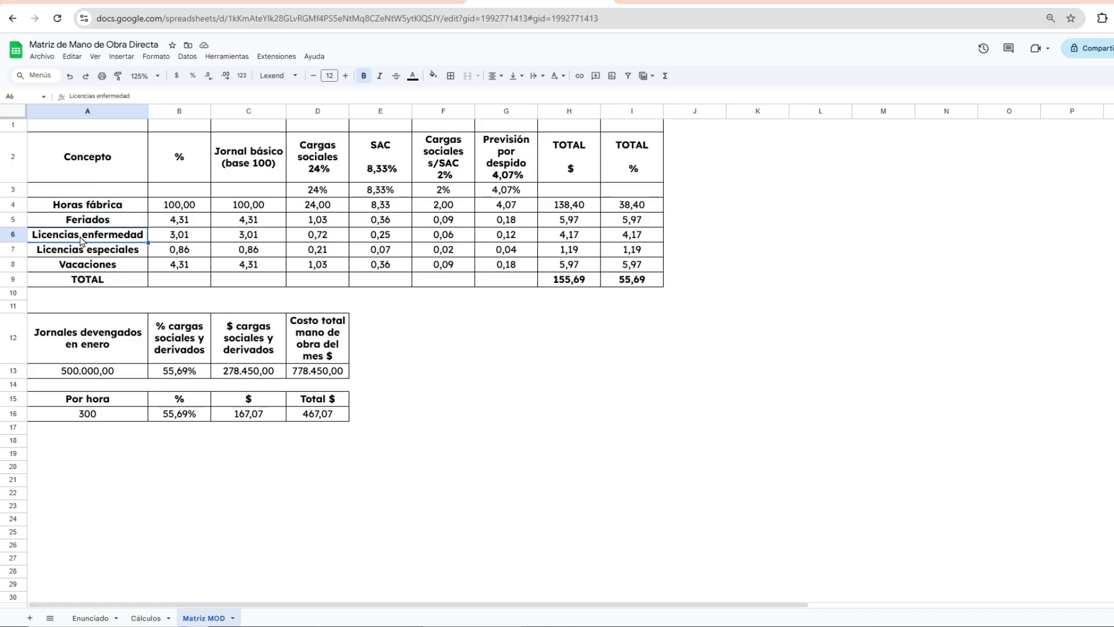
click(84, 252)
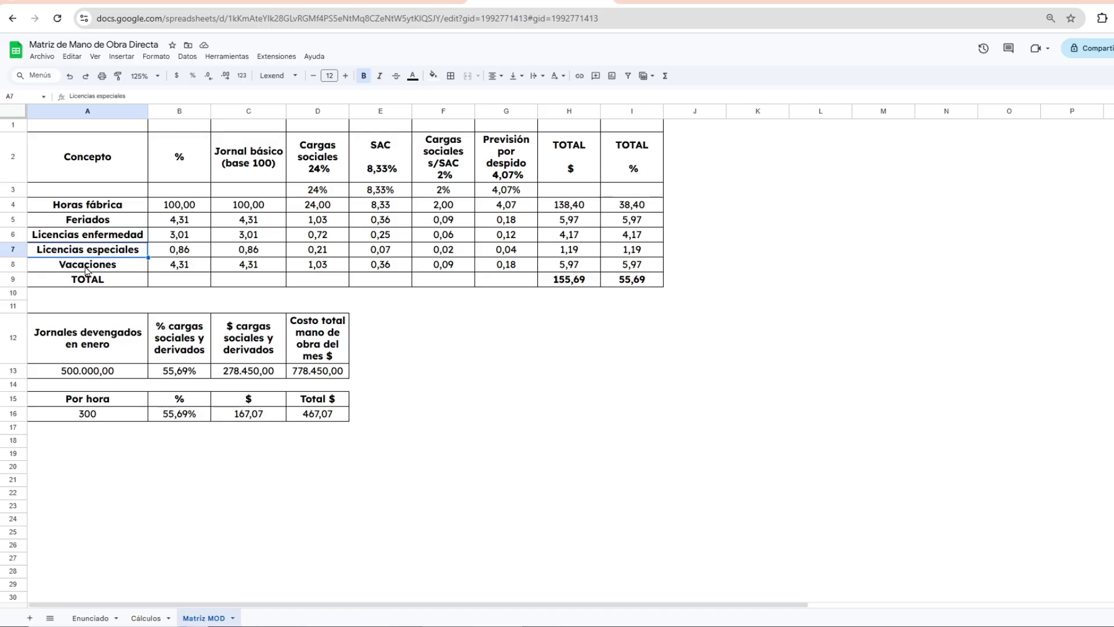
click(86, 267)
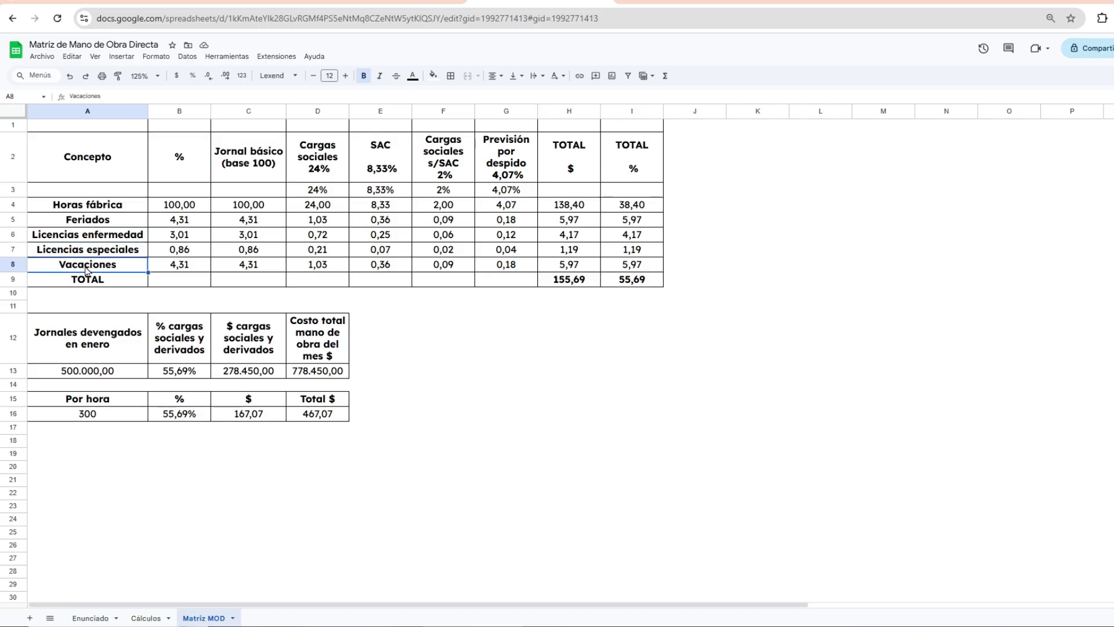
Inspect the matrix's % column, and the Jornal básico and Cargas sociales values for Horas fábrica.
click(162, 207)
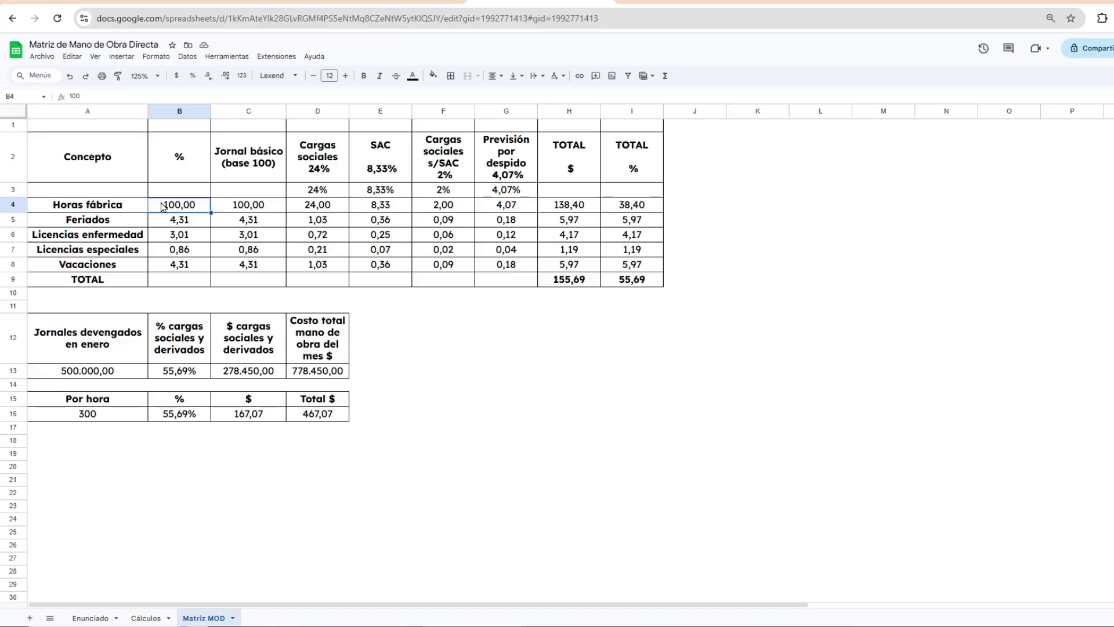
click(171, 223)
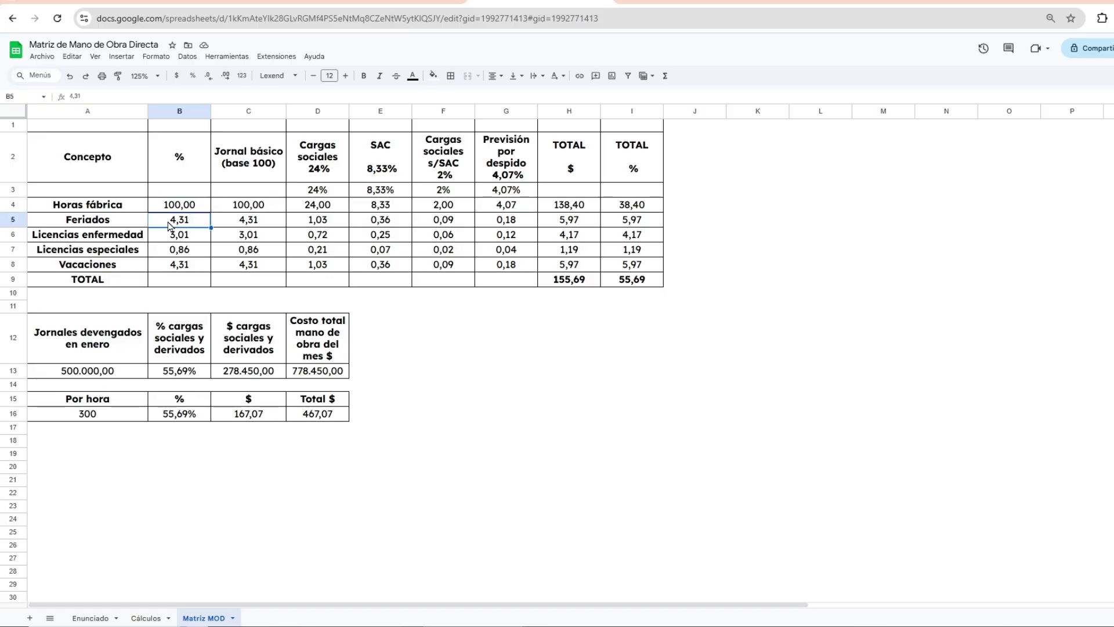
click(174, 251)
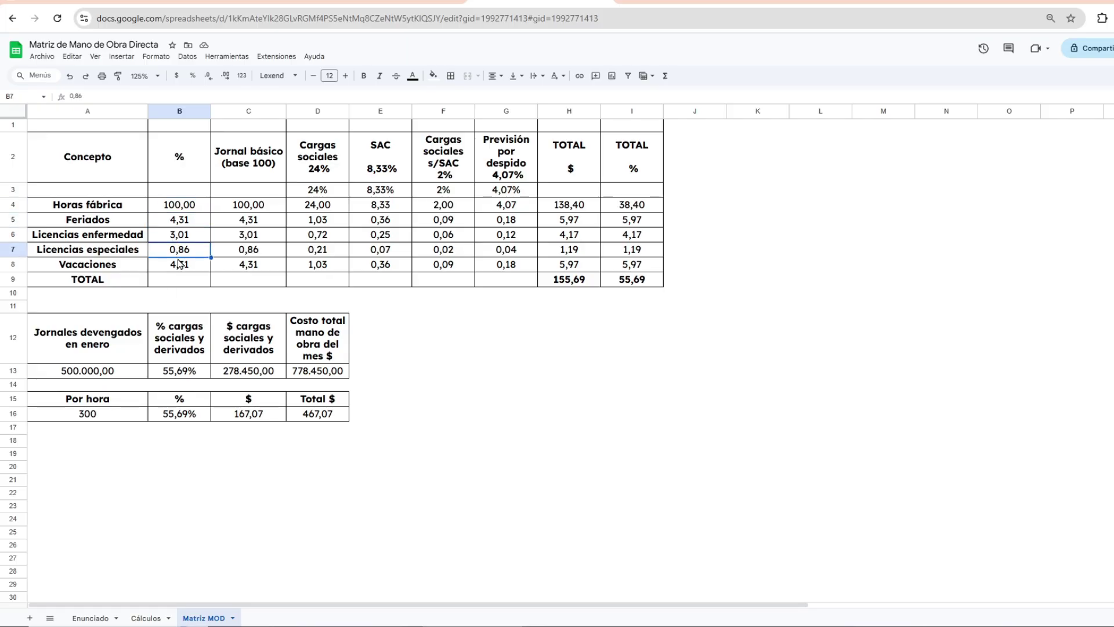
click(181, 266)
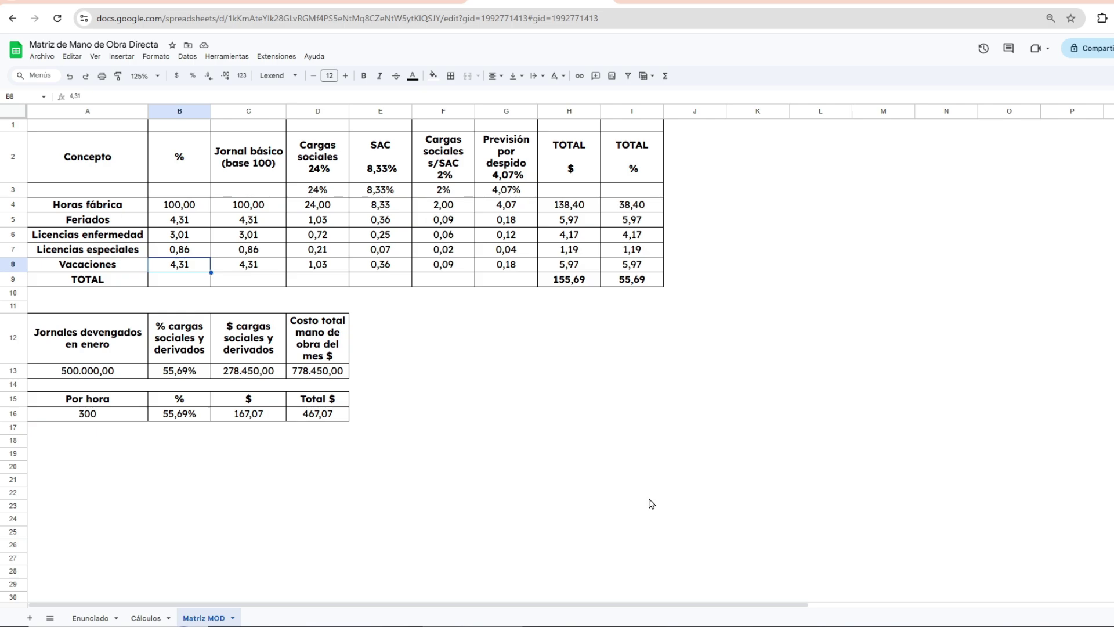
click(235, 209)
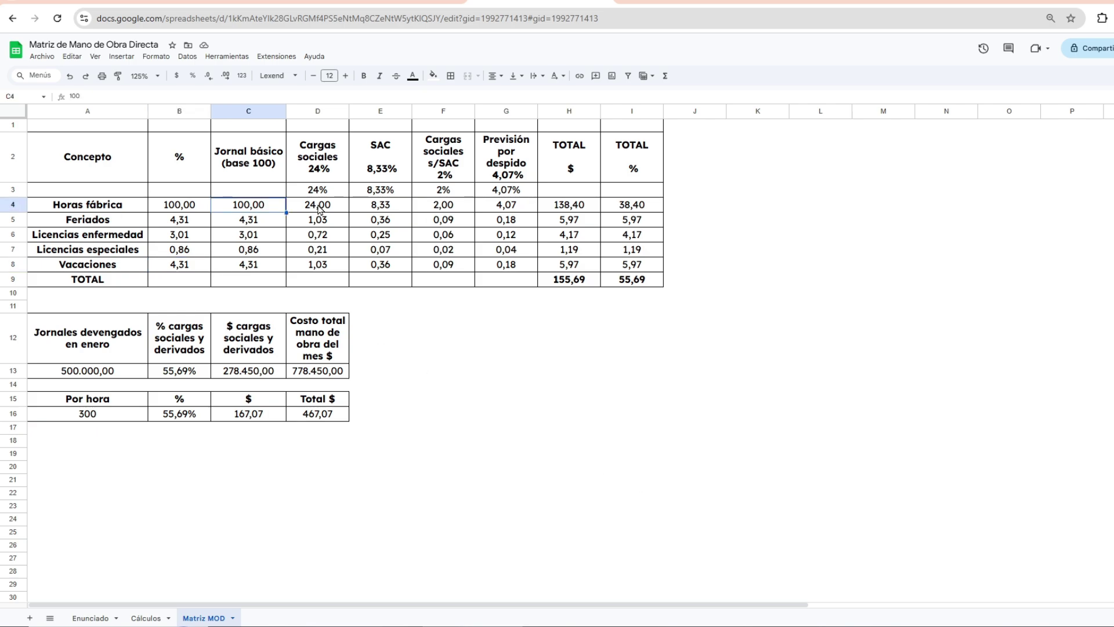
click(318, 209)
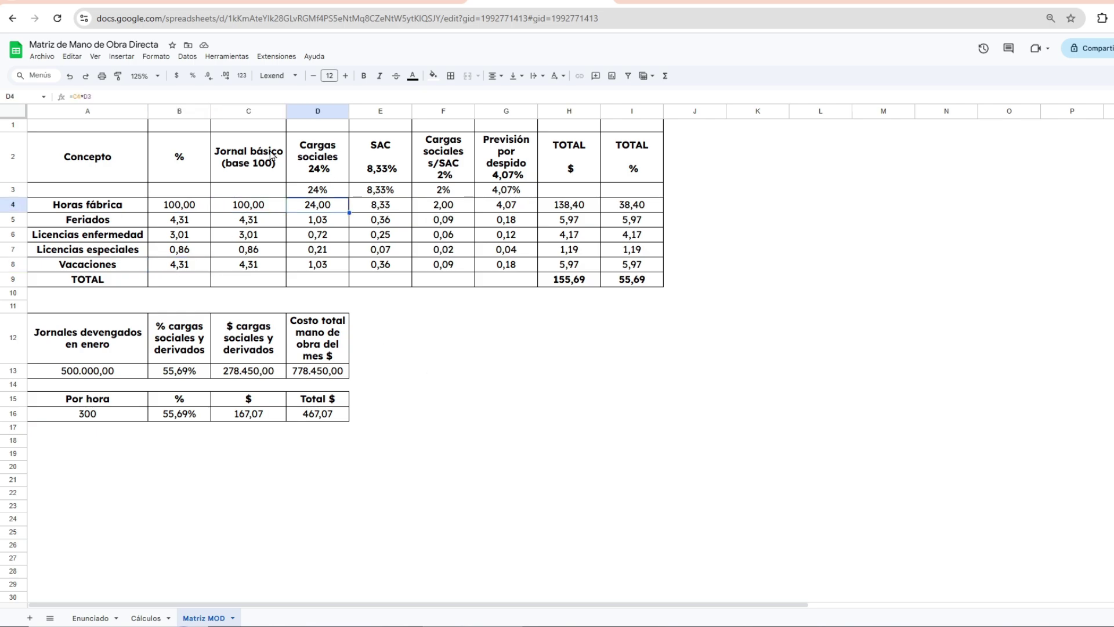
click(314, 164)
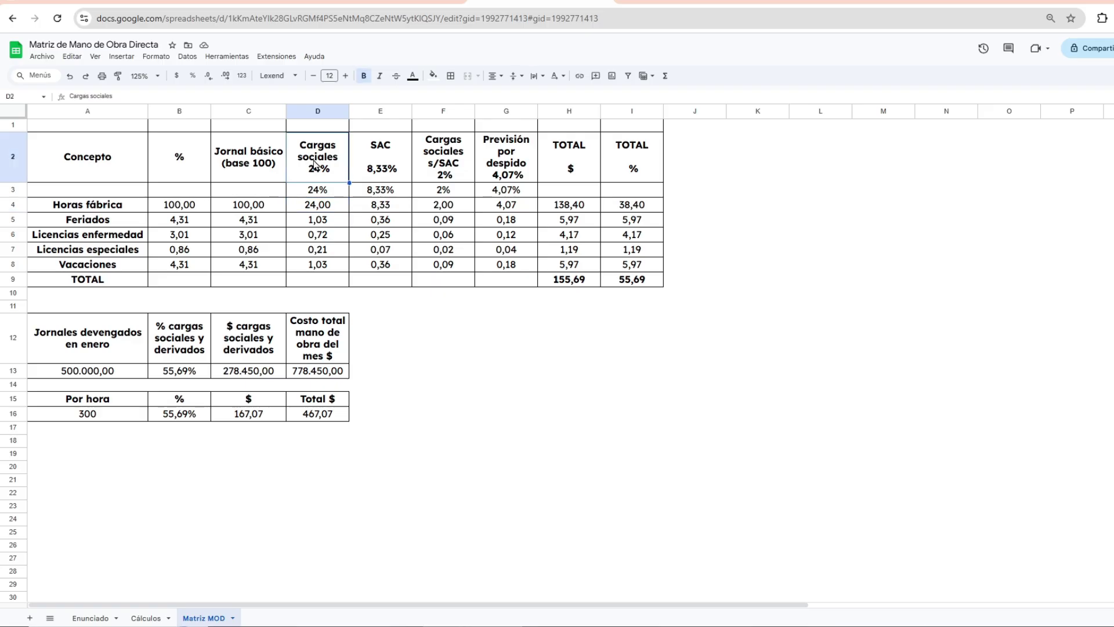
Review the matrix's SAC, Cargas sociales s/SAC and Previsión por despido column headings, and the Horas fábrica concept.
click(391, 164)
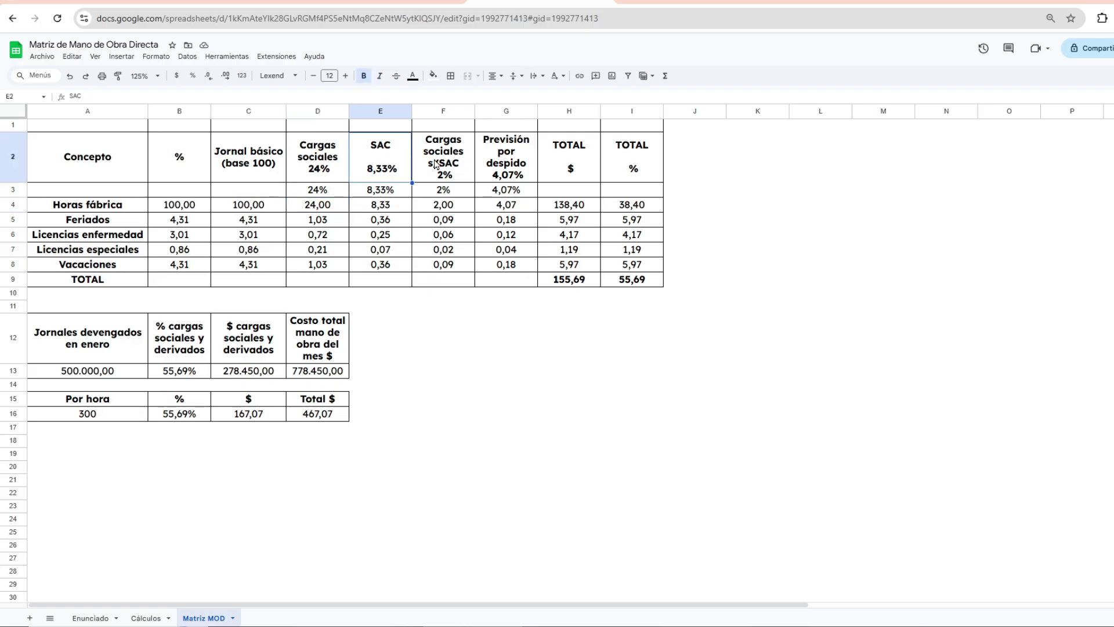
click(456, 167)
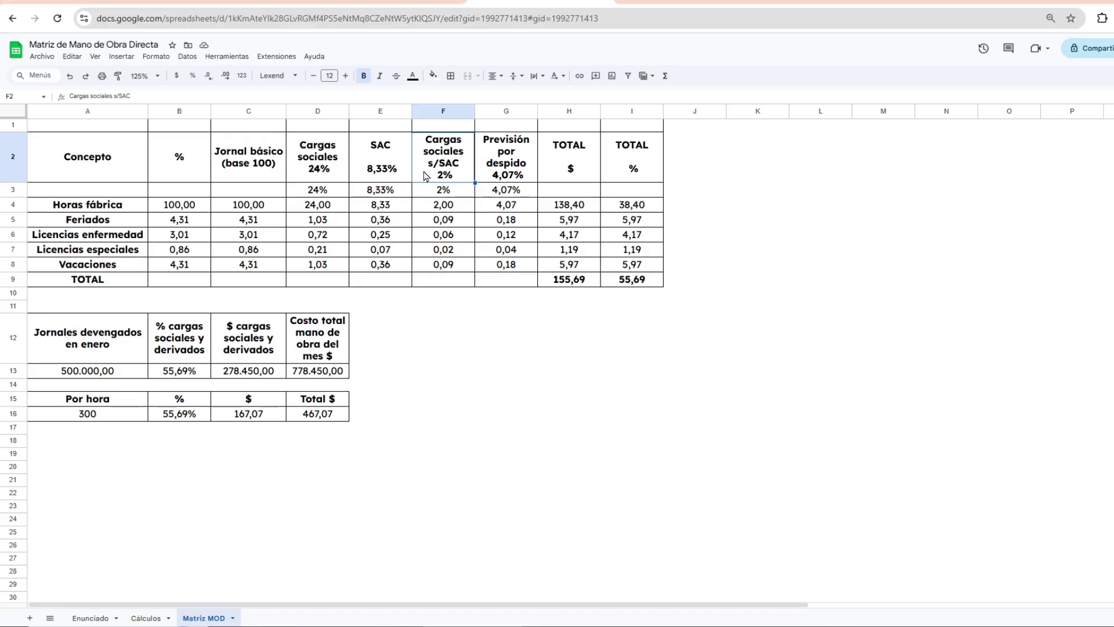
click(514, 169)
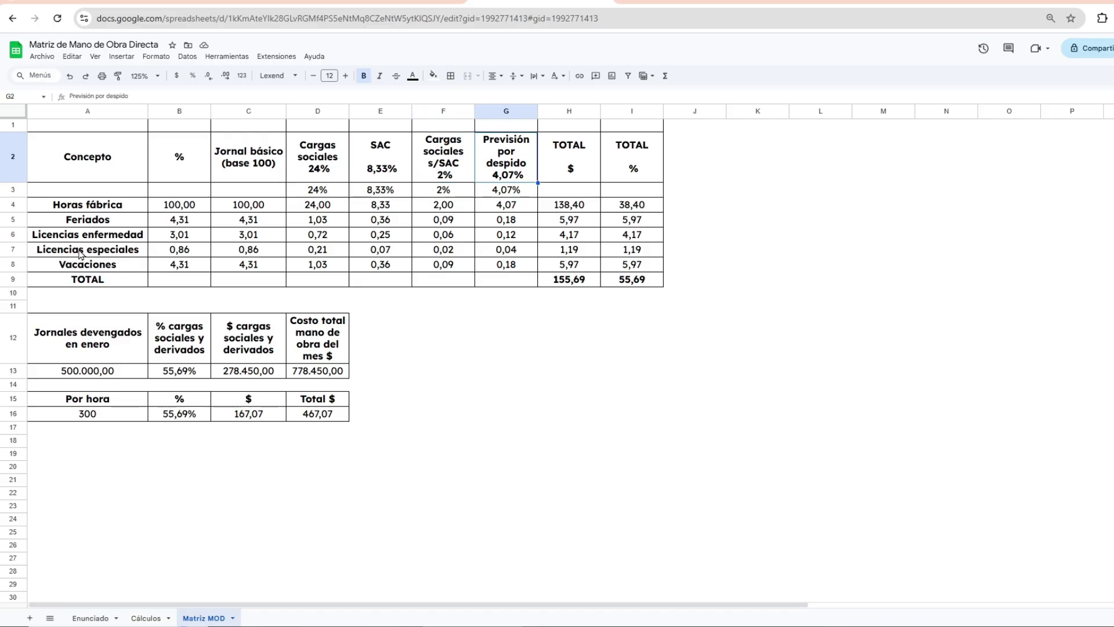
click(123, 204)
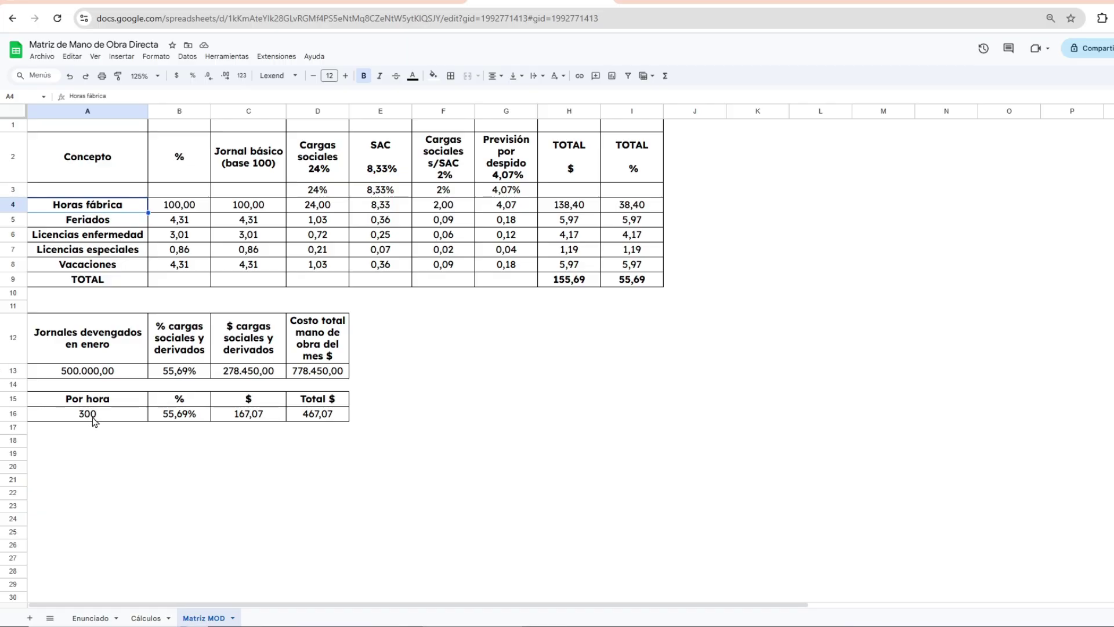
Inspect the Por hora table's hourly wage, percentage and $ cells, including the formula behind the $ amount.
click(255, 416)
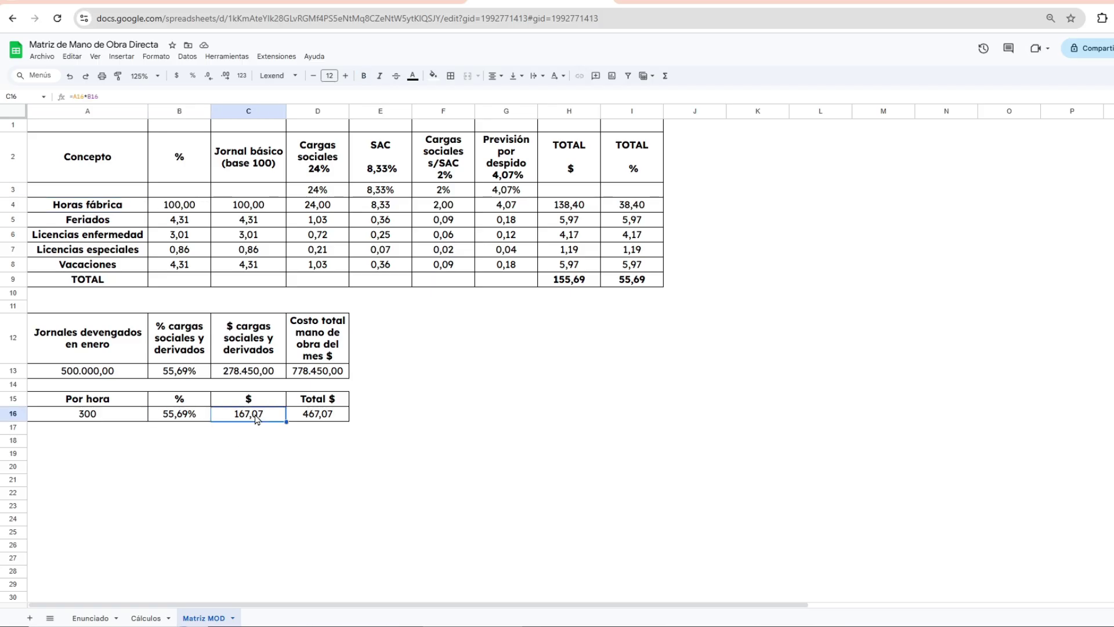
click(133, 420)
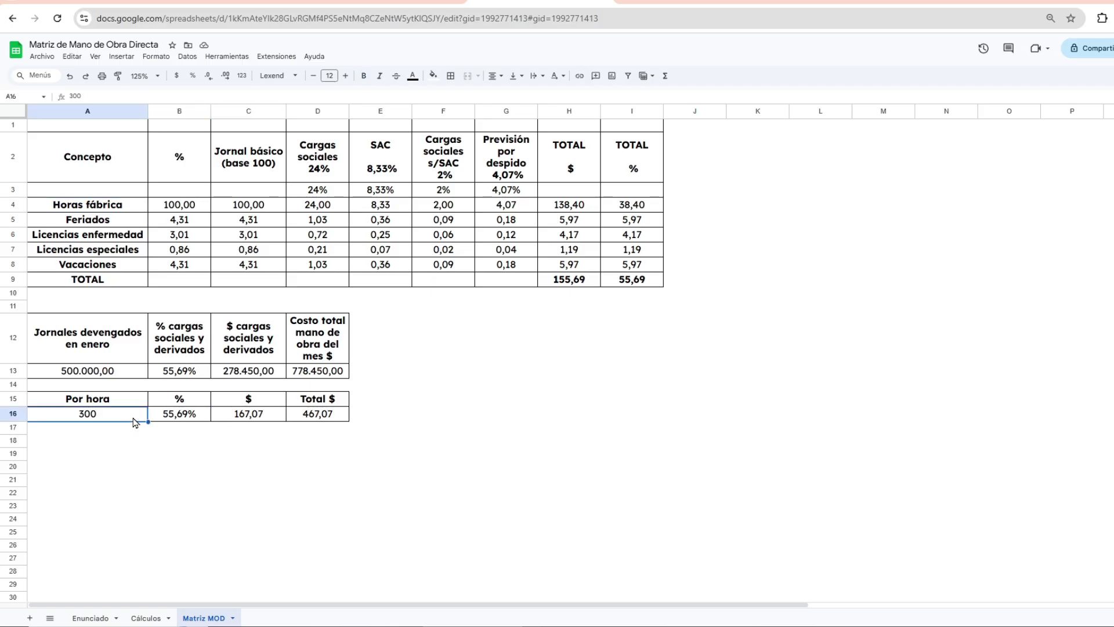
click(180, 416)
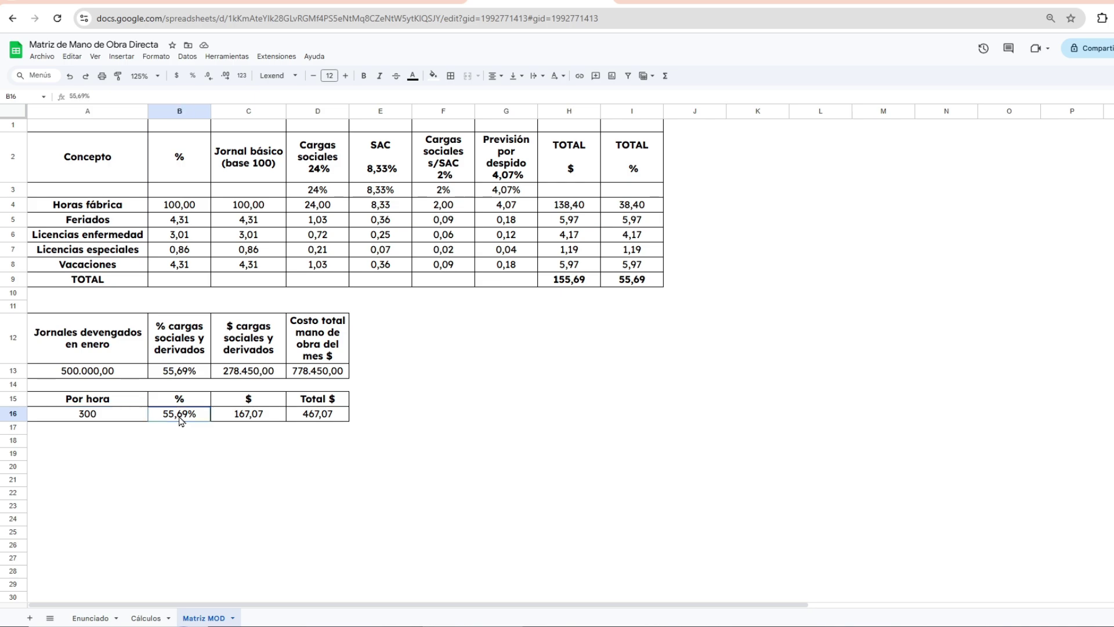
click(265, 417)
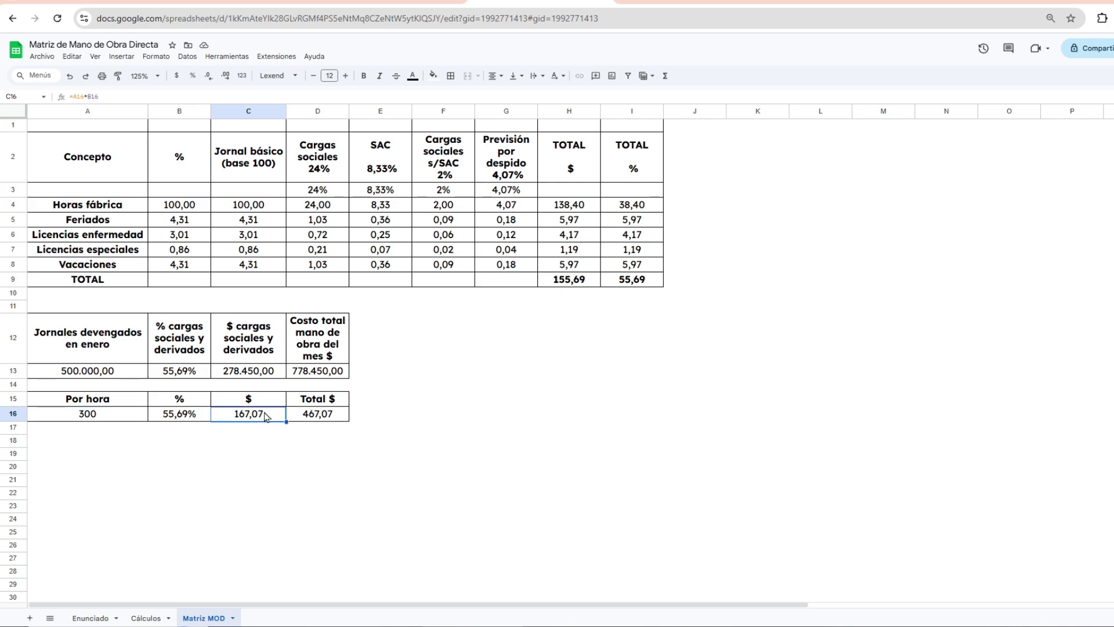